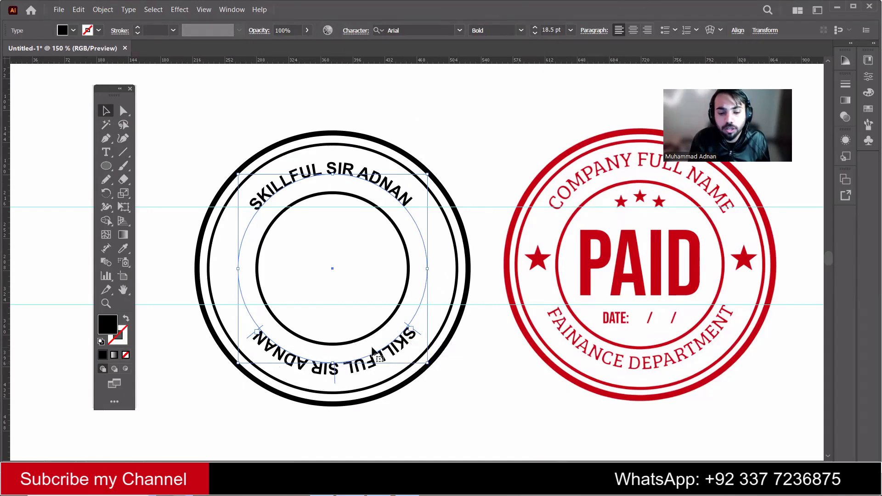
- Flip the lower curved text on its circular path in Type on a Path Options, with the preview on
left_click(129, 9)
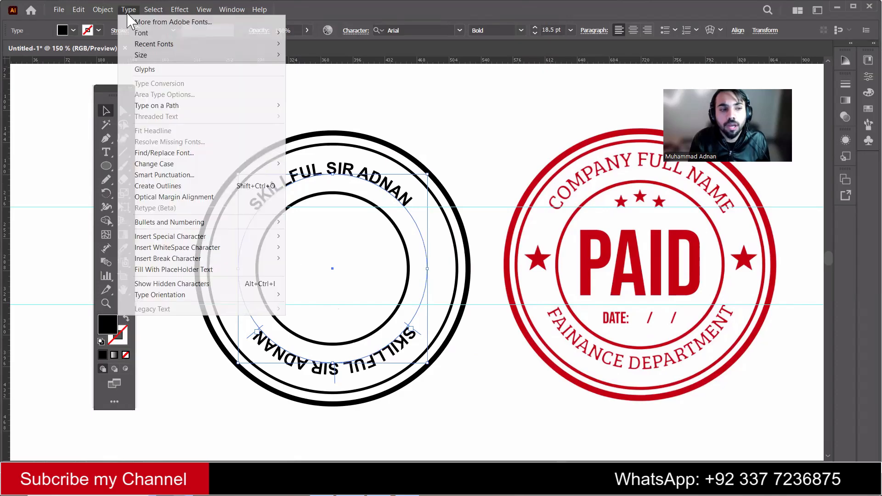
mouse_move(154, 106)
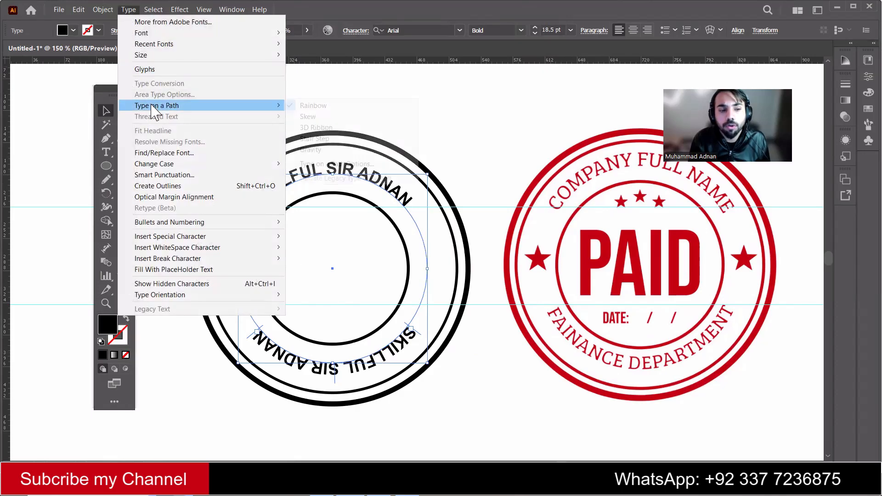
left_click(345, 164)
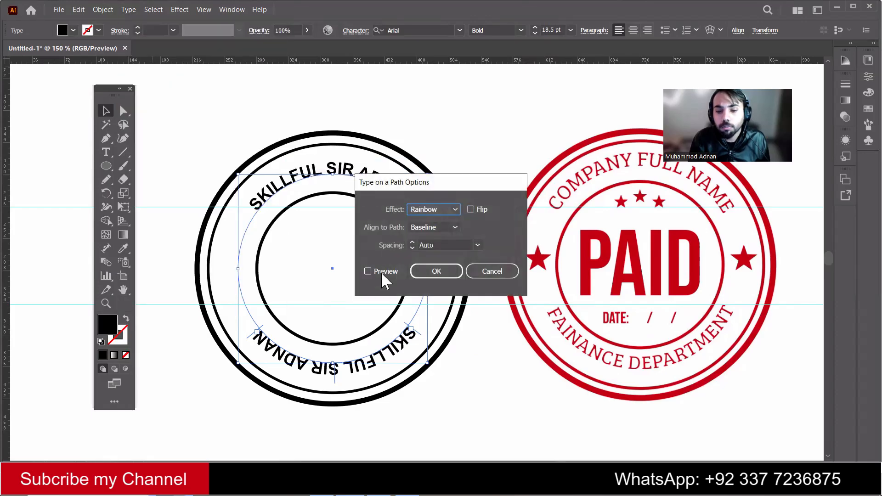
left_click_drag(404, 182, 504, 90)
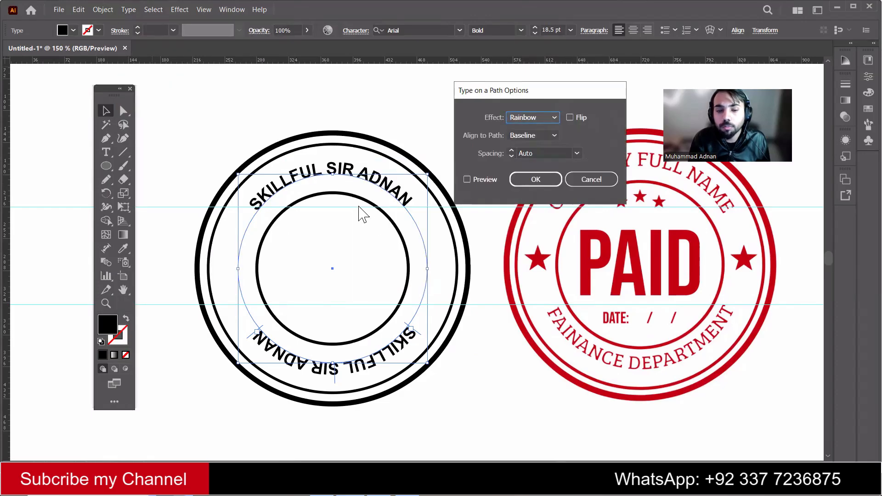
left_click(485, 179)
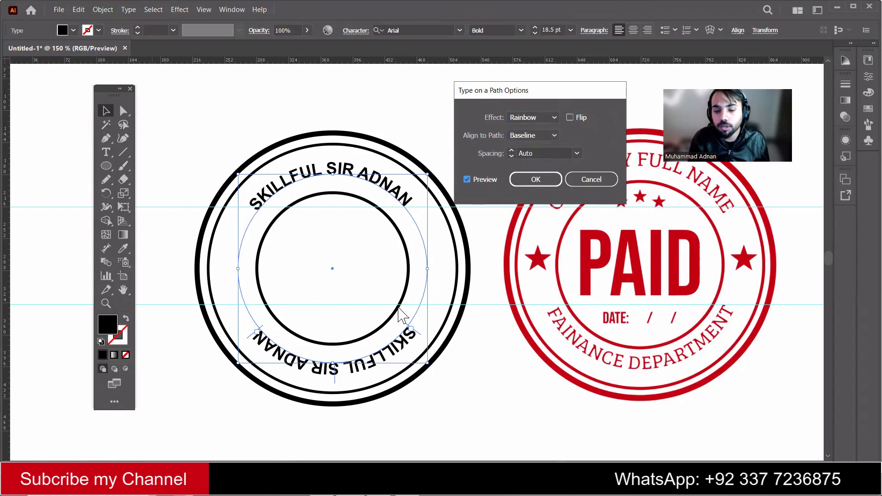
left_click(570, 117)
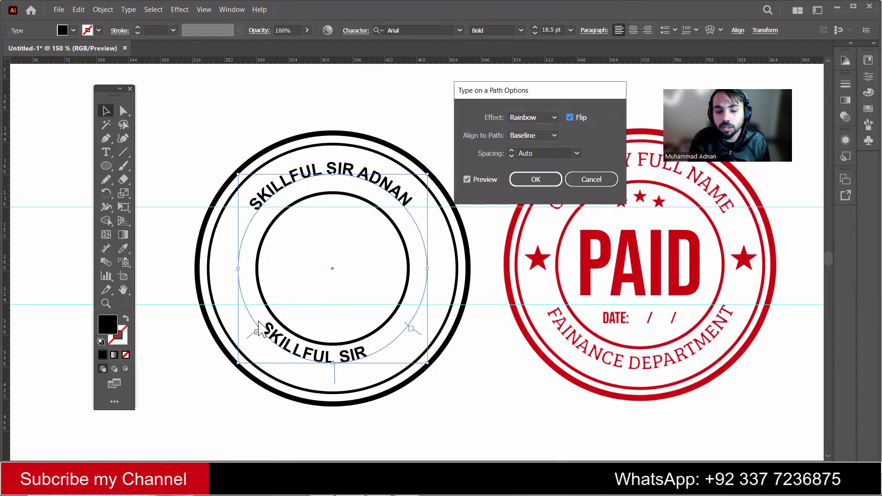
- Try Center and Descender path alignment for the flipped lower text, and apply Ascender
left_click(544, 136)
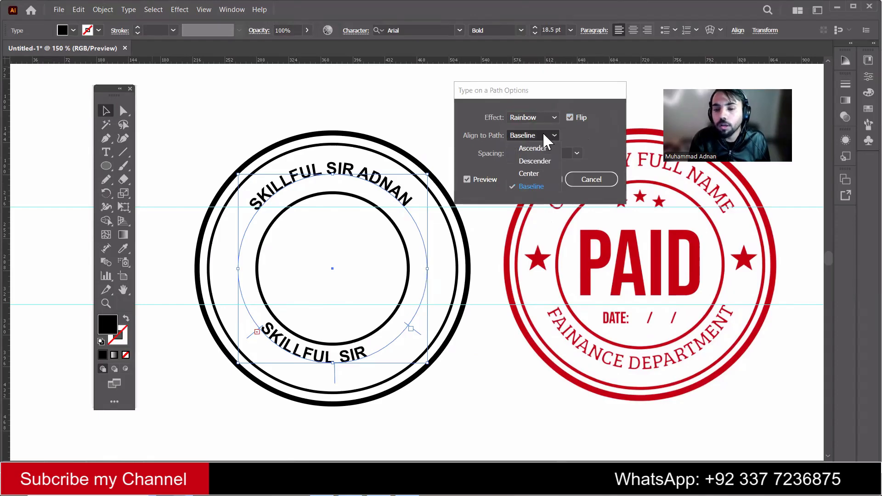
left_click(531, 174)
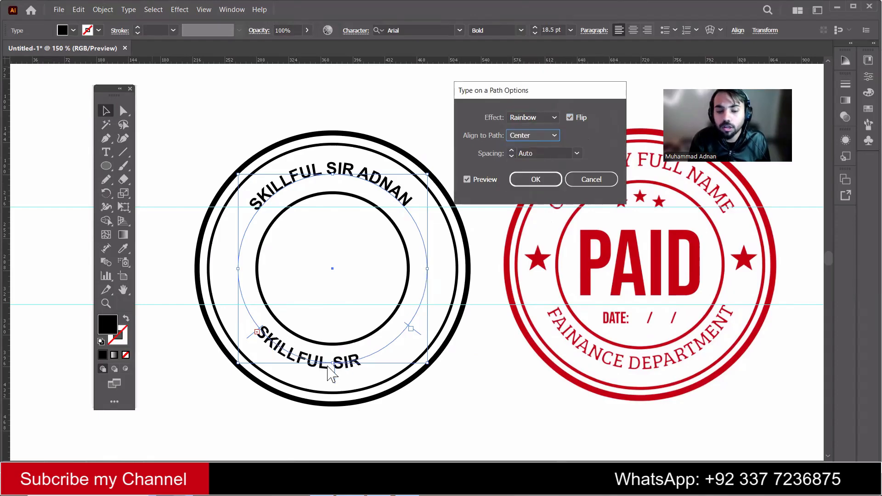
left_click(531, 132)
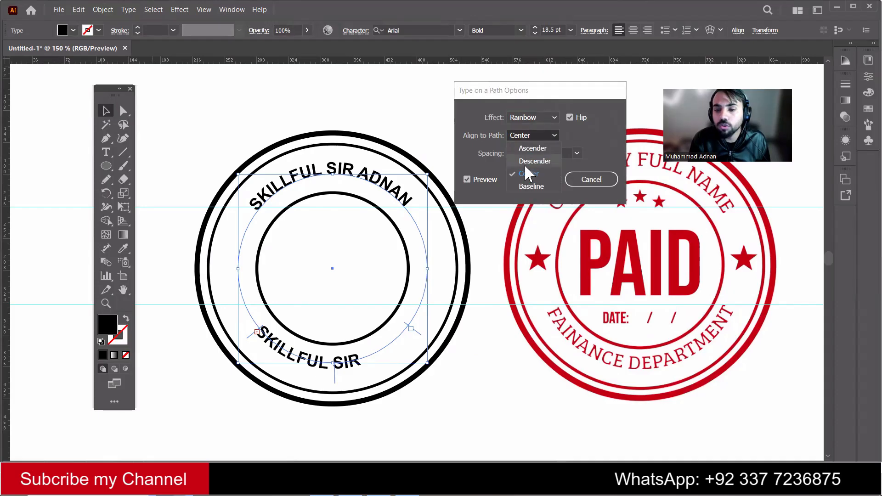
left_click(524, 164)
left_click(532, 137)
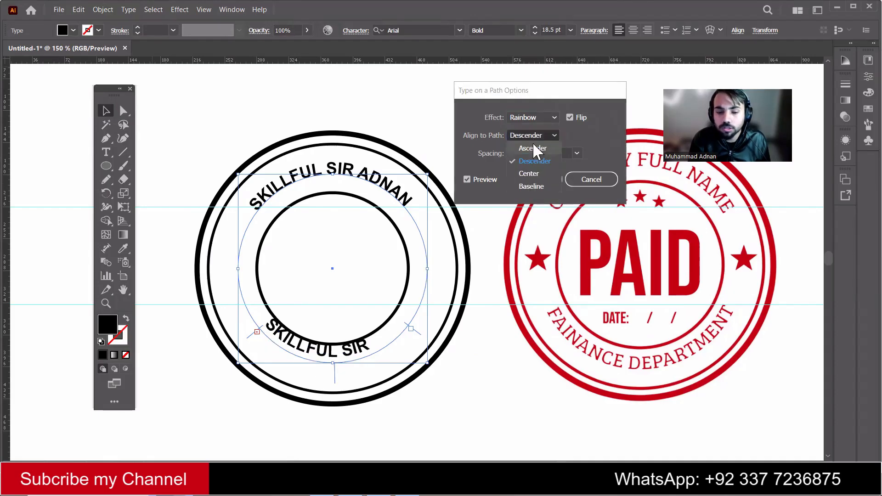
left_click(533, 142)
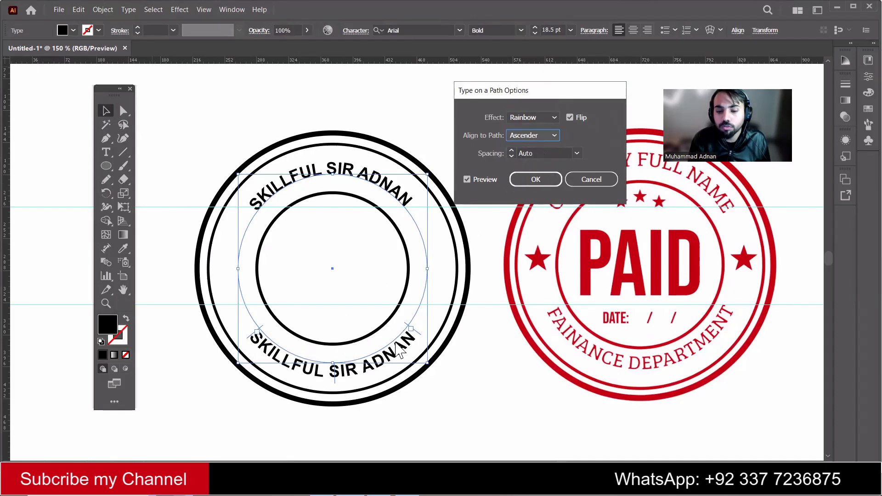
left_click(535, 180)
left_click(480, 137)
- Replace the lower curved text with "FINANCE DEPARTMENT"
double_click(393, 358)
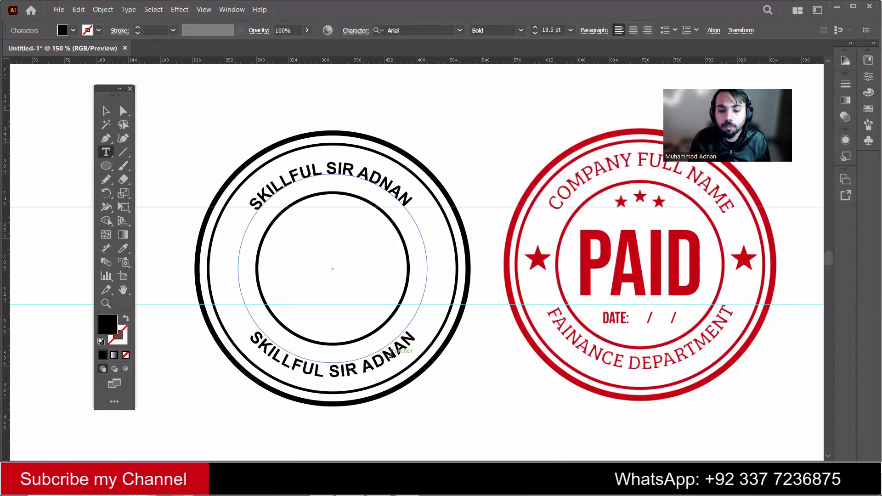
key("ctrl+a")
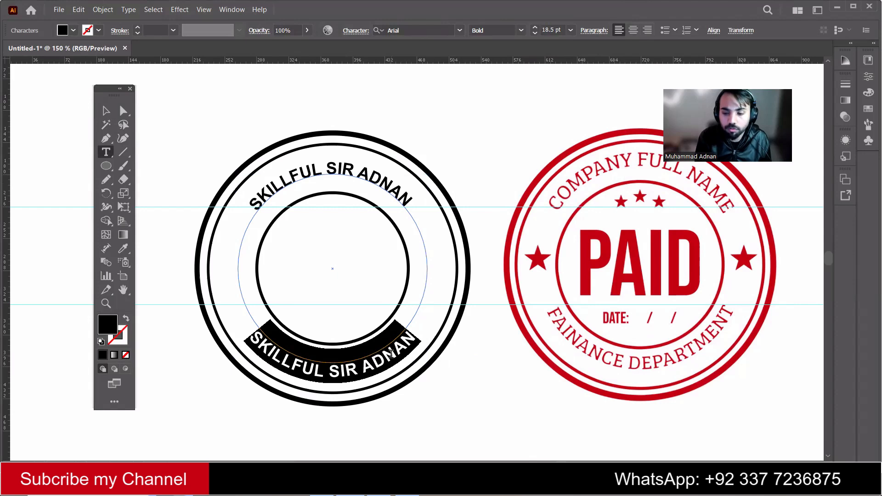
type("F")
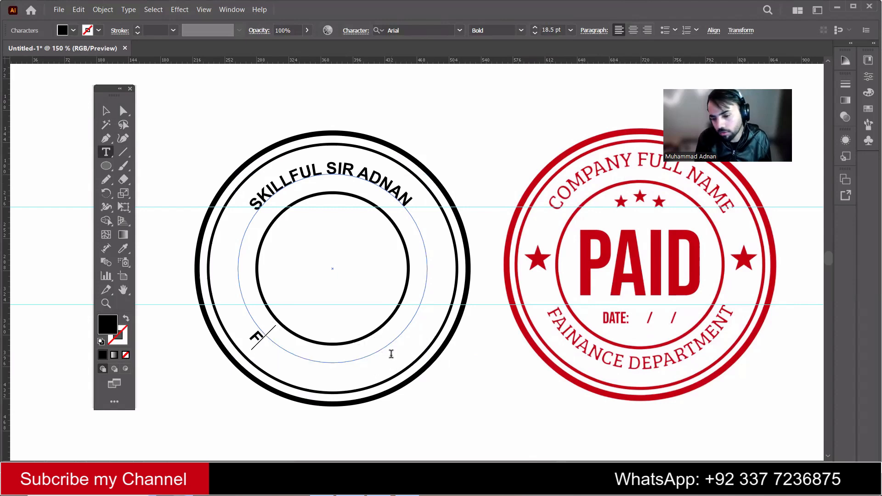
type("INANCE")
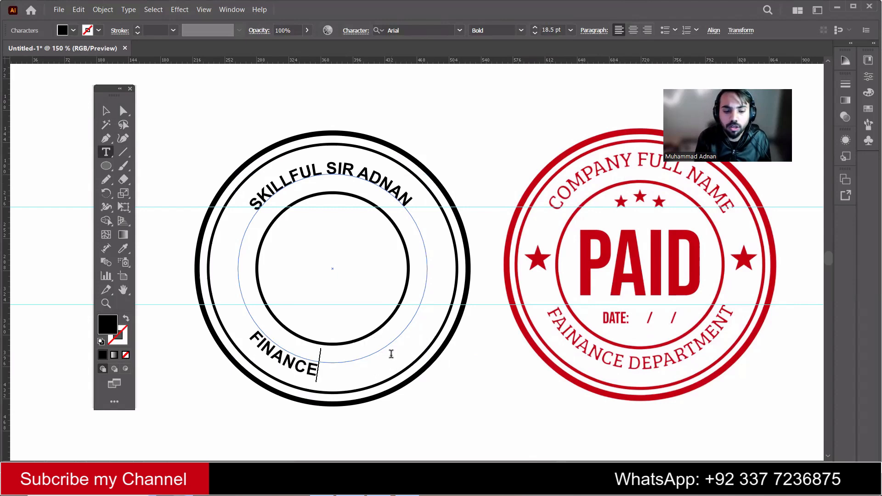
type(" DERP")
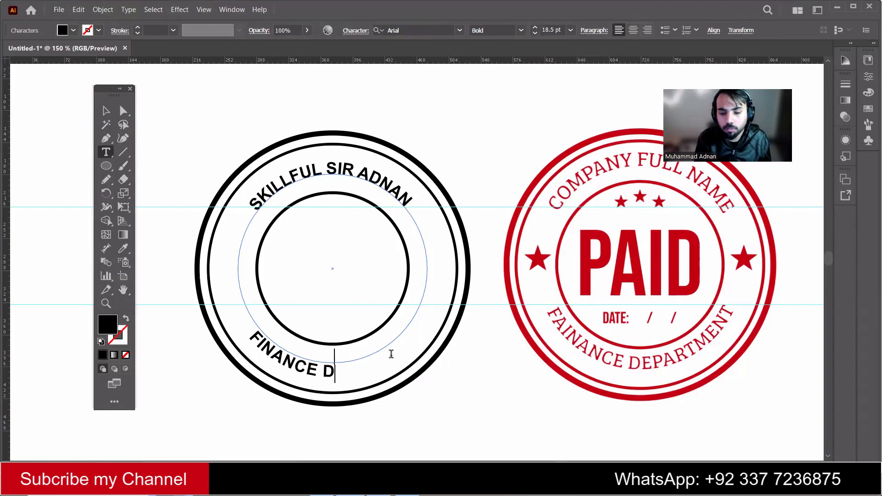
key("BackSpace")
key("BackSpace")
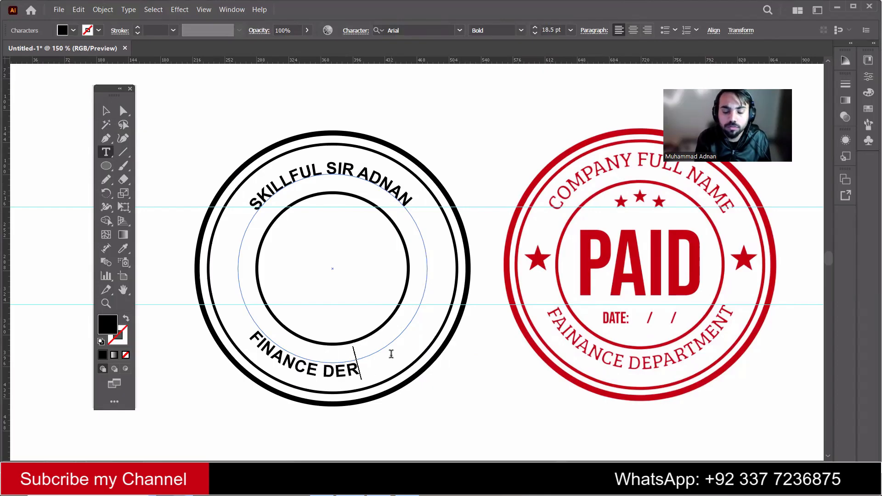
type("PARTME")
key("BackSpace")
key("BackSpace")
key("BackSpace")
key("BackSpace")
key("BackSpace")
key("BackSpace")
key("BackSpace")
key("BackSpace")
key("BackSpace")
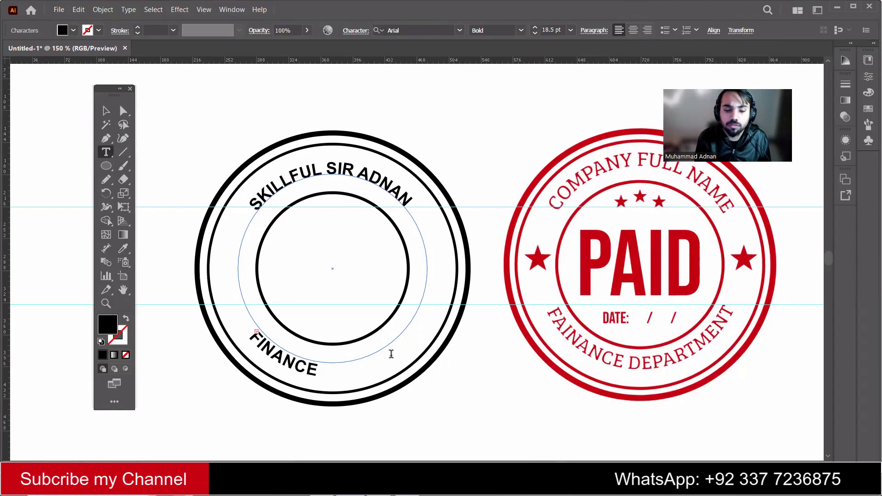
- Extend the lower text's start and end brackets upward along the circle to make room for more characters
left_click(106, 111)
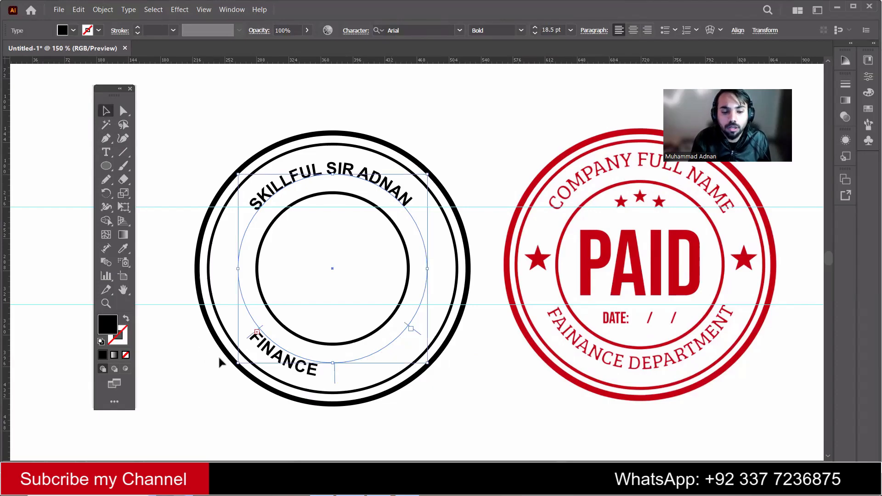
left_click_drag(248, 338, 229, 310)
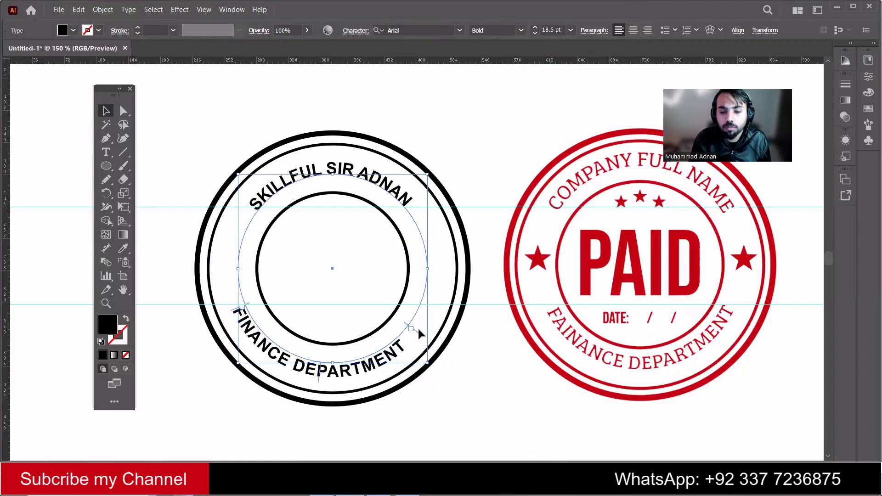
left_click_drag(418, 330, 427, 306)
- Append "PAKISTAN" to the end of the lower curved text
type("t")
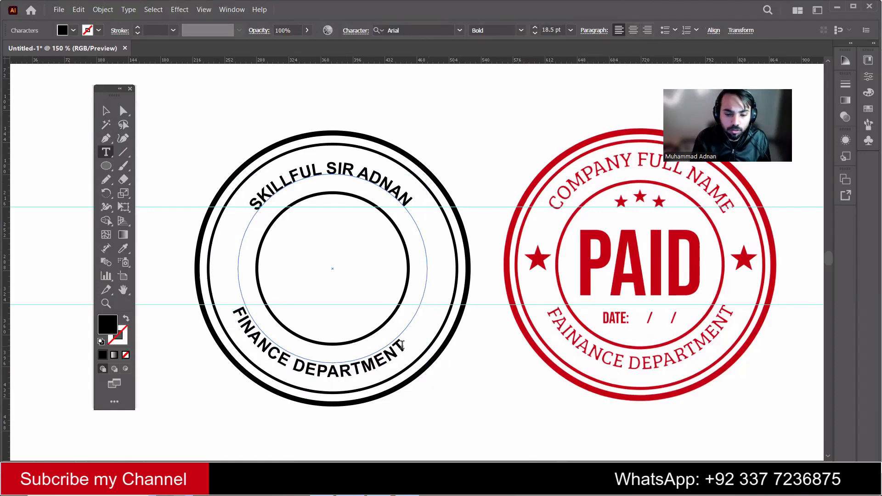
type("PA")
key("BackSpace")
key("BackSpace")
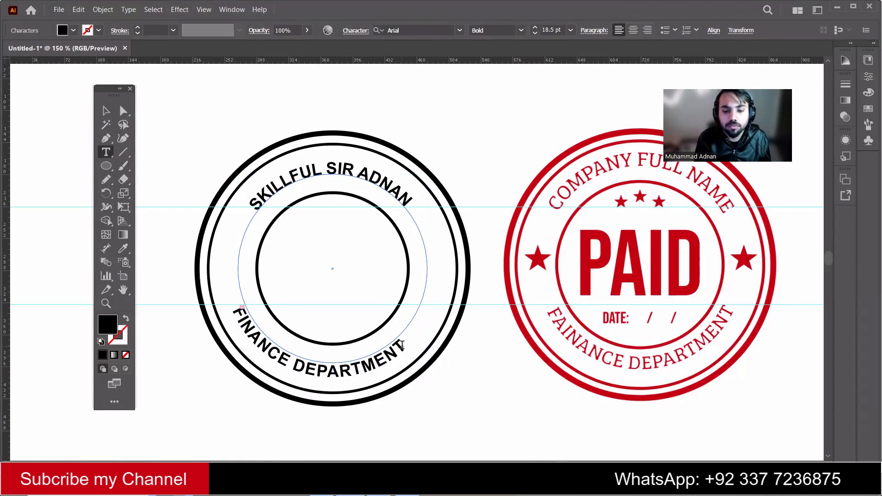
- Try font sizes of 15 pt and 15.6 pt for the lower curved text, and set it to 15.5 pt
left_click(105, 111)
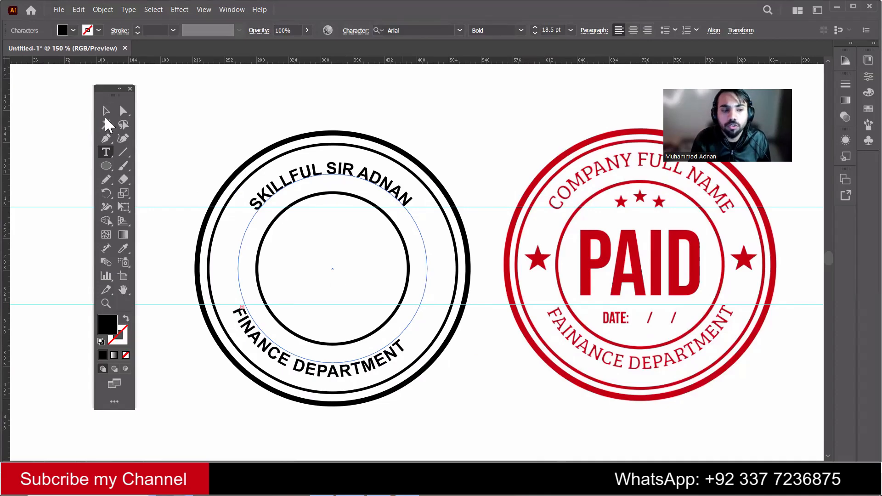
left_click(535, 32)
left_click(535, 32)
left_click(535, 33)
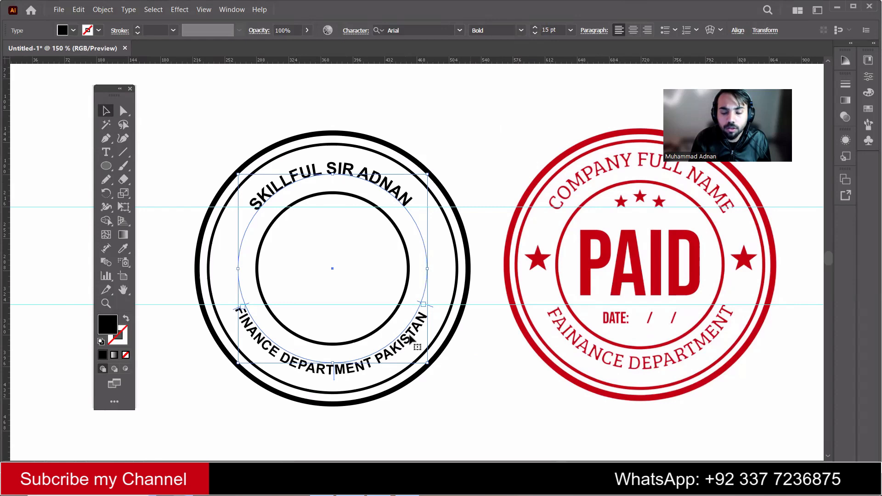
scroll(413, 315, "up", 4)
left_click(550, 29)
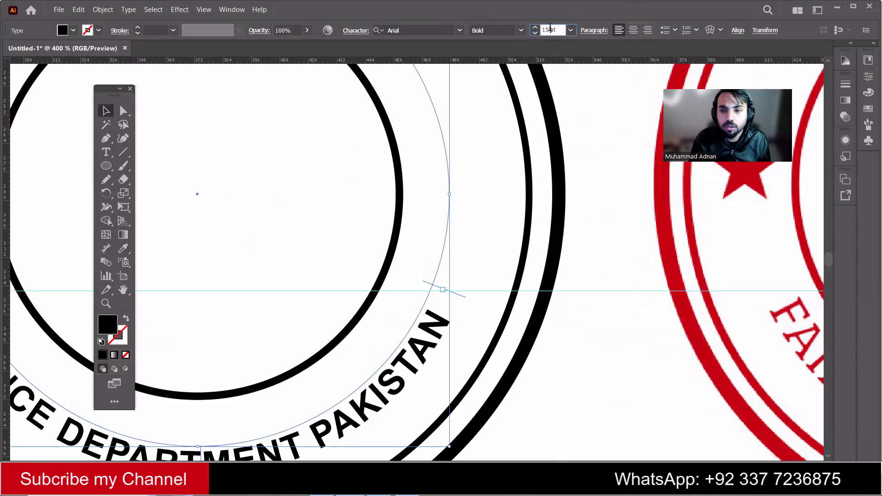
type("15.6")
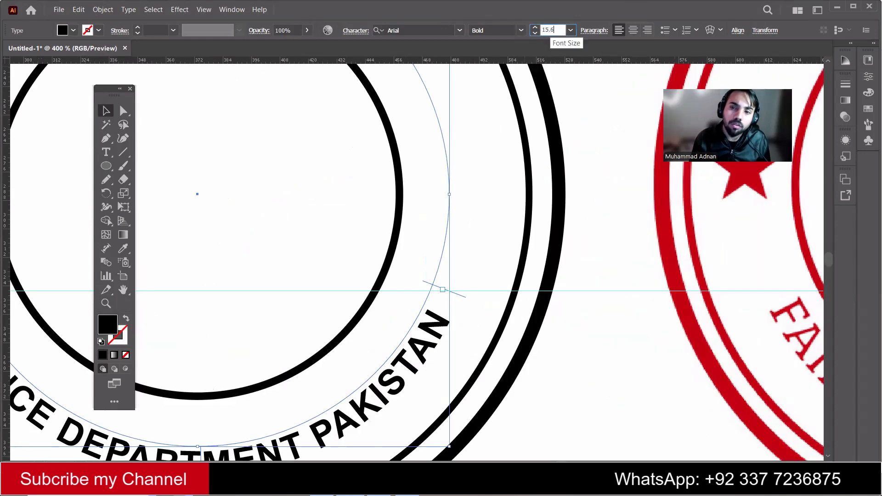
key("Return")
left_click(550, 28)
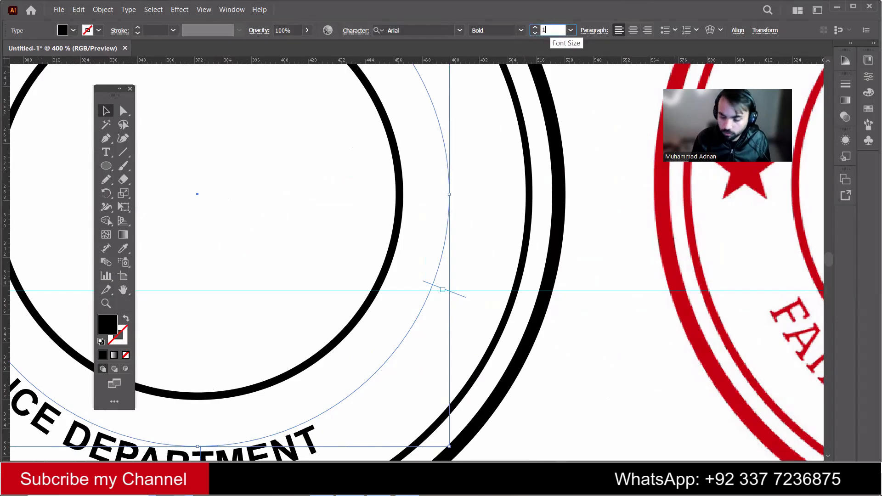
type("15.5")
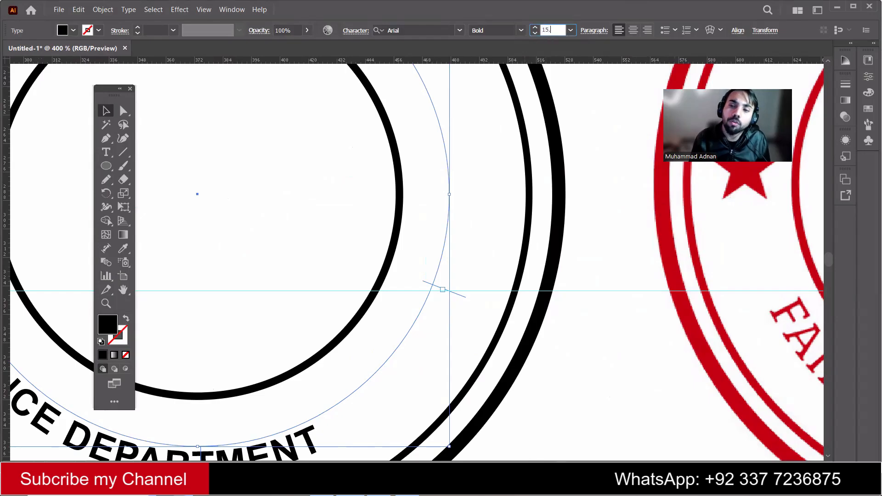
key("Return")
left_click(602, 236)
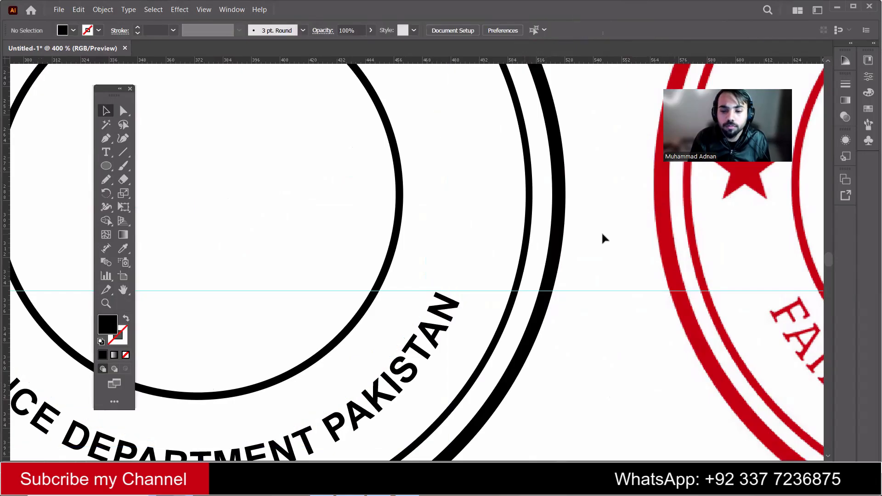
- Draw a solid black five-pointed star midway up the ring's left side and duplicate it onto the right side
key("ctrl+1")
left_click_drag(407, 129, 364, 137)
key("z")
left_click_drag(444, 134, 468, 156)
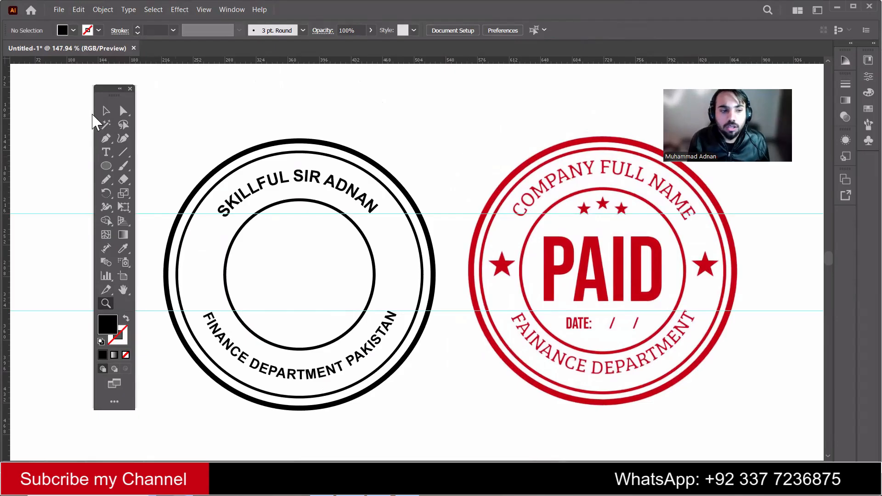
left_click(111, 109)
left_click_drag(106, 165, 156, 219)
left_click_drag(192, 263, 396, 269)
left_click(112, 111)
left_click(424, 158)
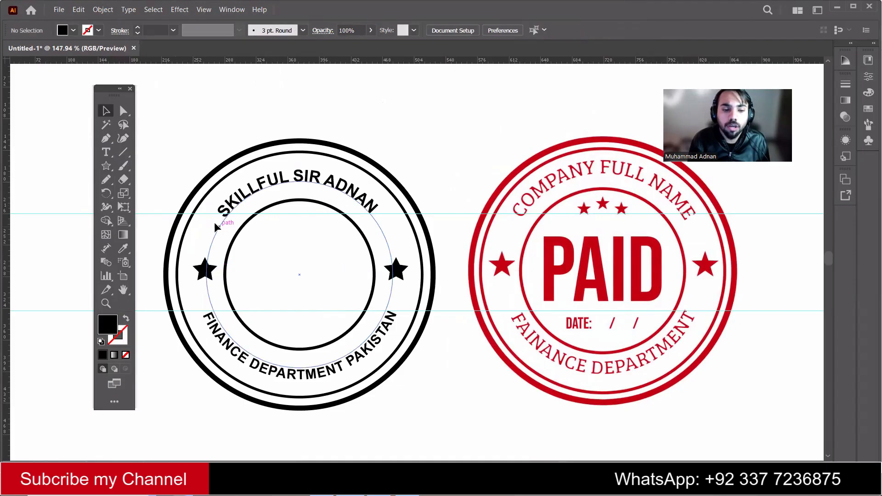
- Draw a slanted line across the ring between the upper text and the left star, with a 4 pt black stroke
left_click(123, 152)
left_click_drag(194, 211, 233, 236)
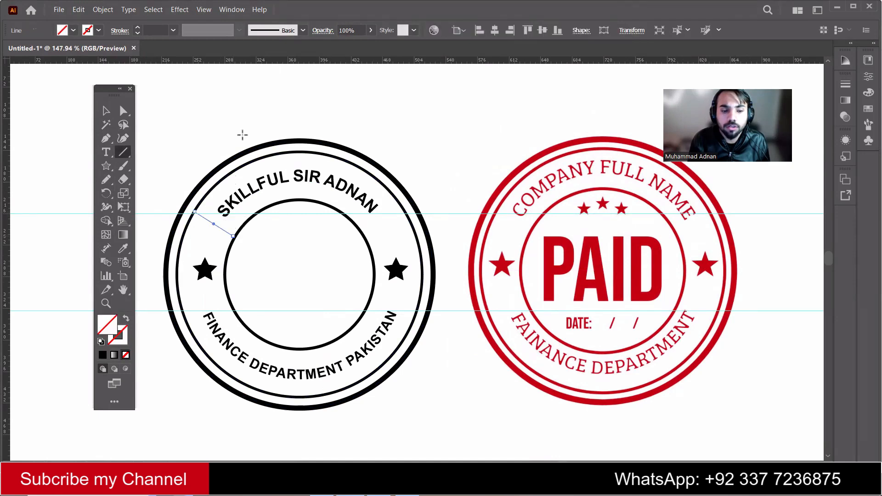
left_click(136, 29)
left_click(137, 29)
left_click(136, 29)
left_click(137, 29)
left_click(111, 114)
left_click(238, 222)
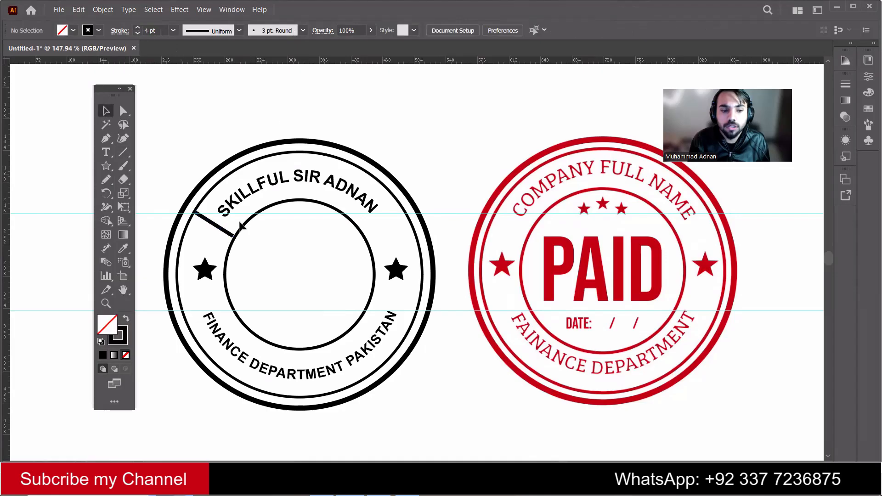
- Duplicate the upper-left divider line onto the ring's right side and reflect the copy about the vertical axis
left_click_drag(225, 235, 389, 231)
right_click(388, 231)
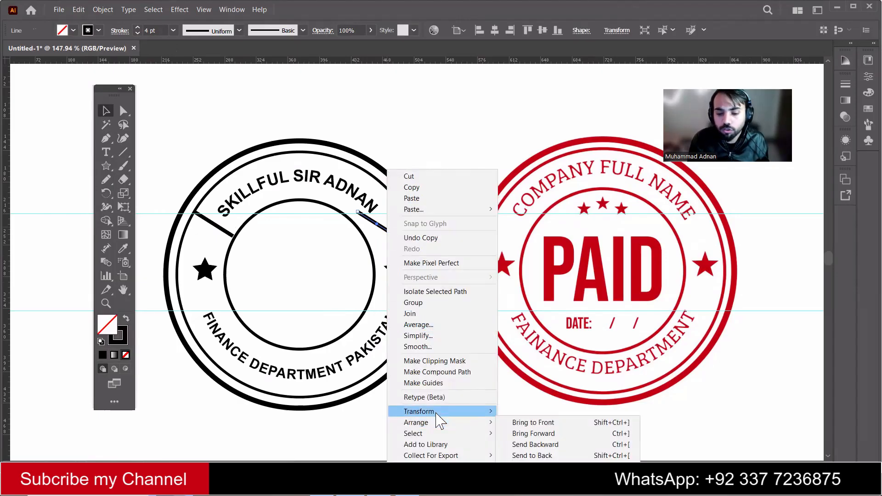
mouse_move(478, 411)
left_click(525, 361)
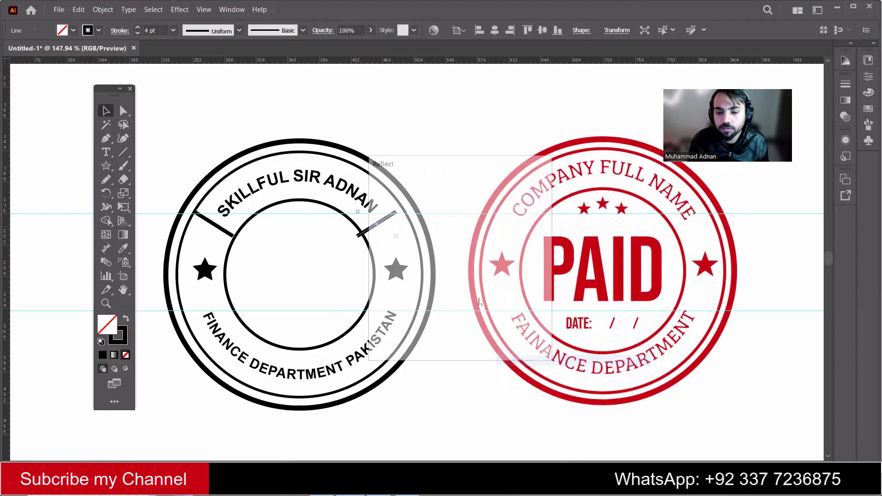
left_click(459, 339)
- Try copying both divider lines below the stars and reflecting the copies about the horizontal axis
left_click_drag(378, 223, 386, 310)
left_click(230, 233, "shift")
right_click(386, 306)
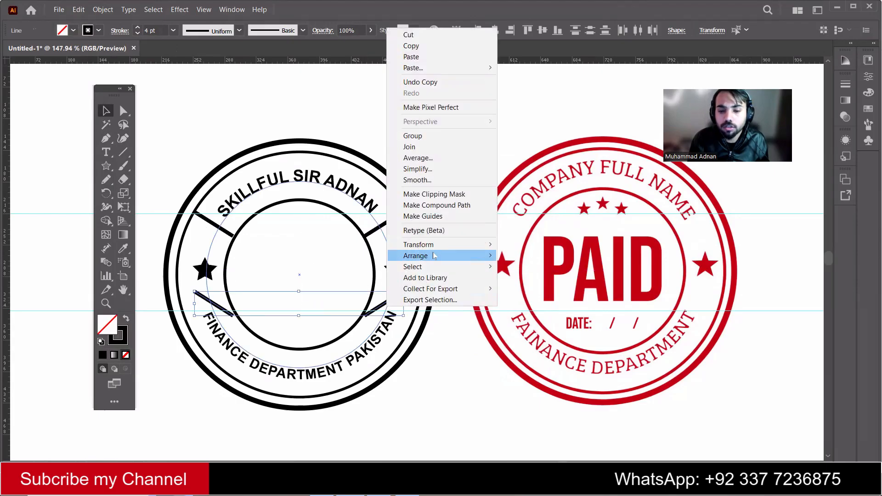
mouse_move(442, 246)
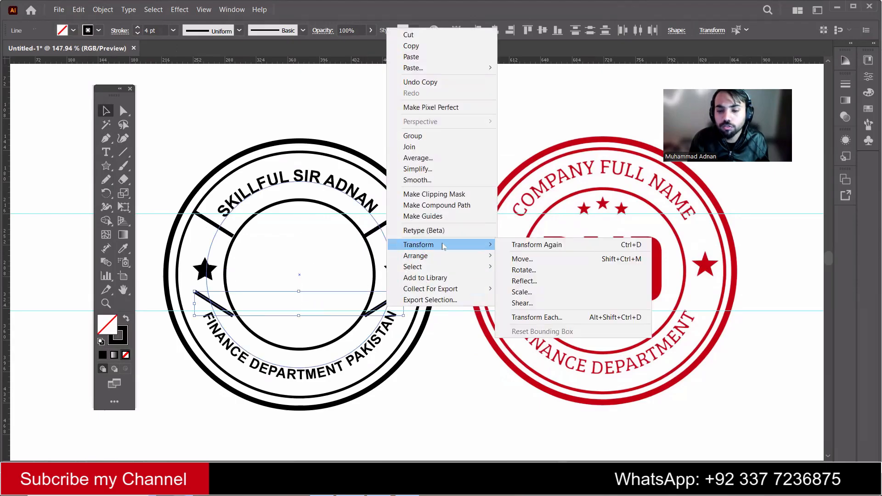
left_click(523, 281)
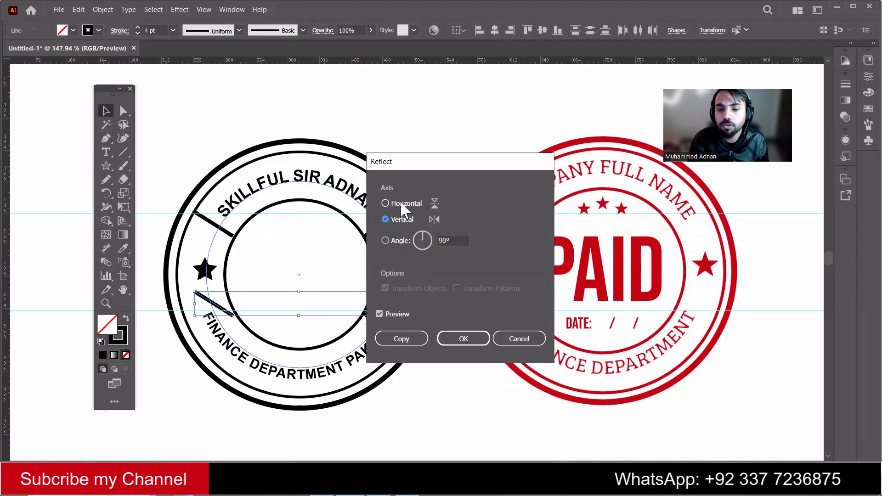
left_click(401, 203)
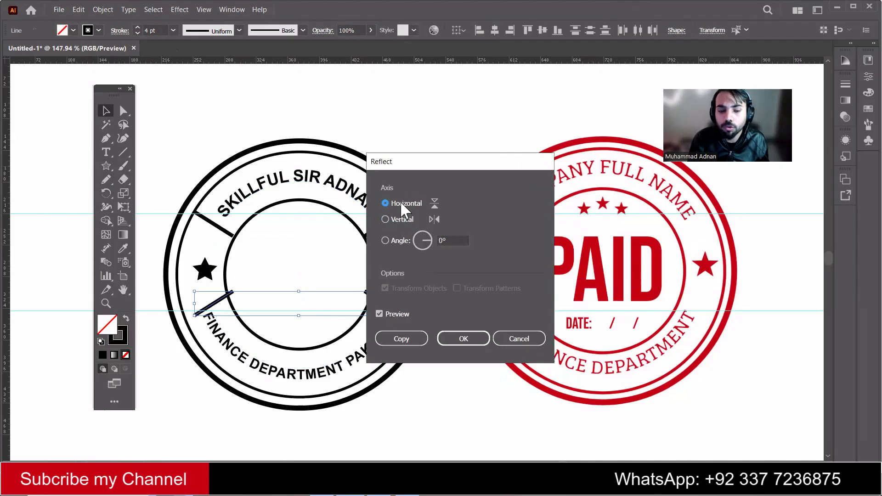
left_click(464, 338)
- Nudge the two lower divider lines down together until they span the ring over the ends of the lower text
key("Down")
key("Down")
key("Down")
key("Down")
key("Down")
key("Down")
key("Down")
key("Down")
key("Down")
key("Down")
key("Down")
key("Down")
key("Down")
key("Down")
key("Down")
key("Down")
key("Down")
key("Down")
key("Down")
key("Down")
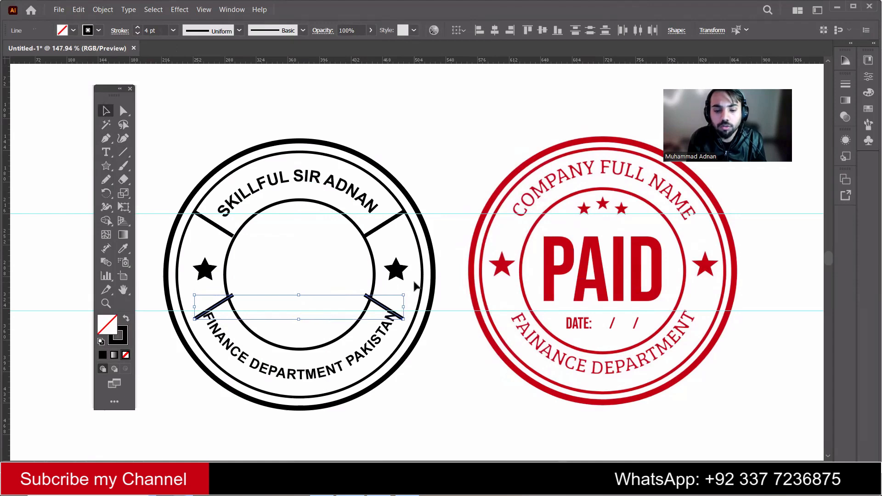
key("Down")
key("Down")
key("Down")
key("Down")
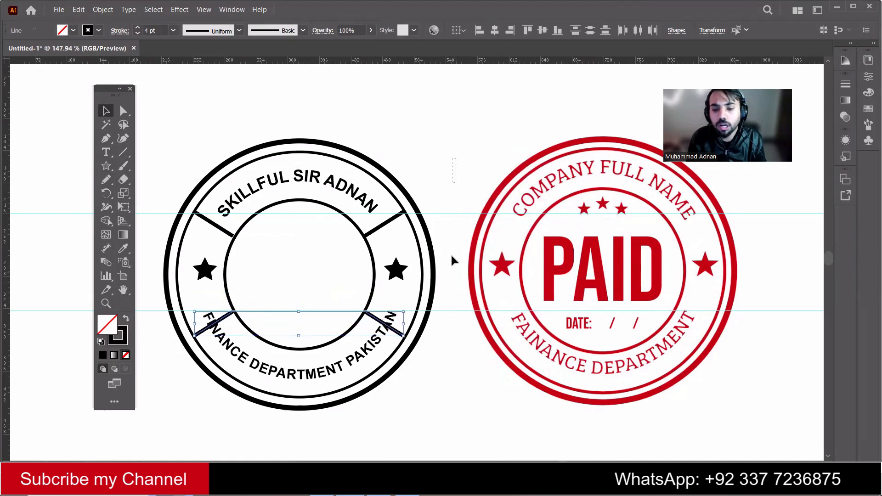
- Shift the lower-right divider line up clear of the lower text, and delete both lower divider lines
left_click(451, 341)
left_click_drag(402, 330, 408, 305)
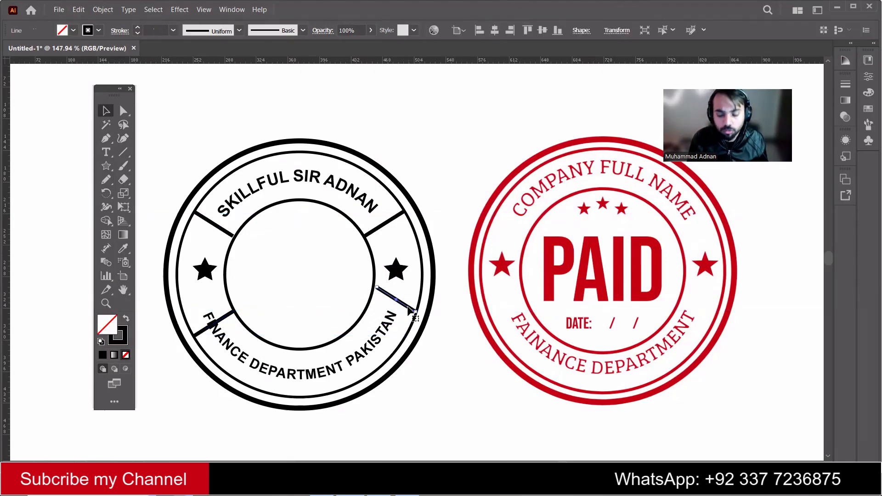
key("Delete")
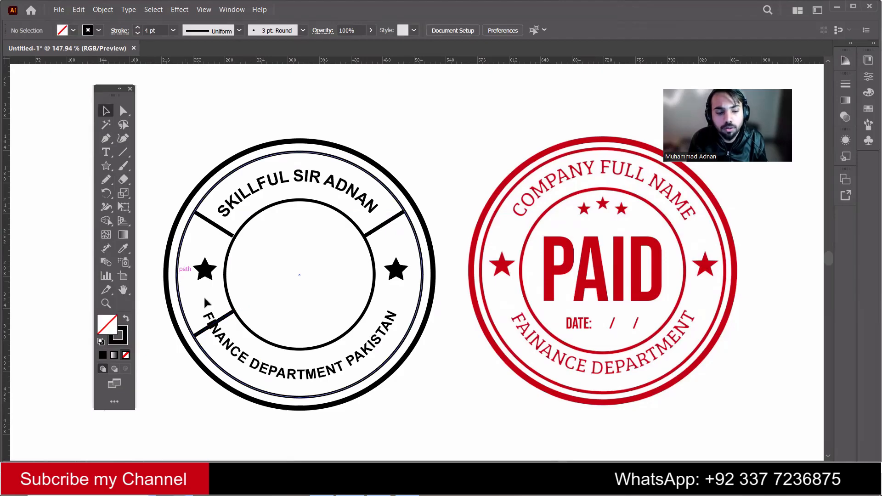
left_click(227, 316)
key("Delete")
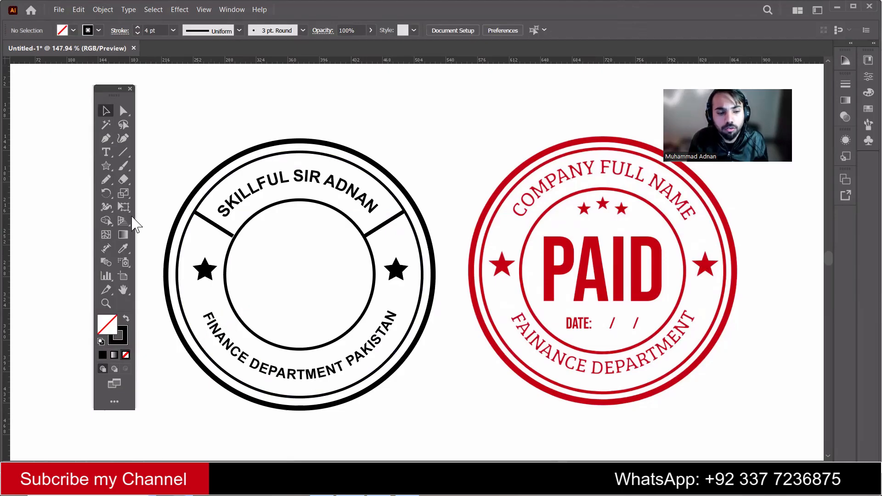
- Draw a slightly slanted 4 pt line across the ring between the right star and the end of the lower text
left_click(122, 152)
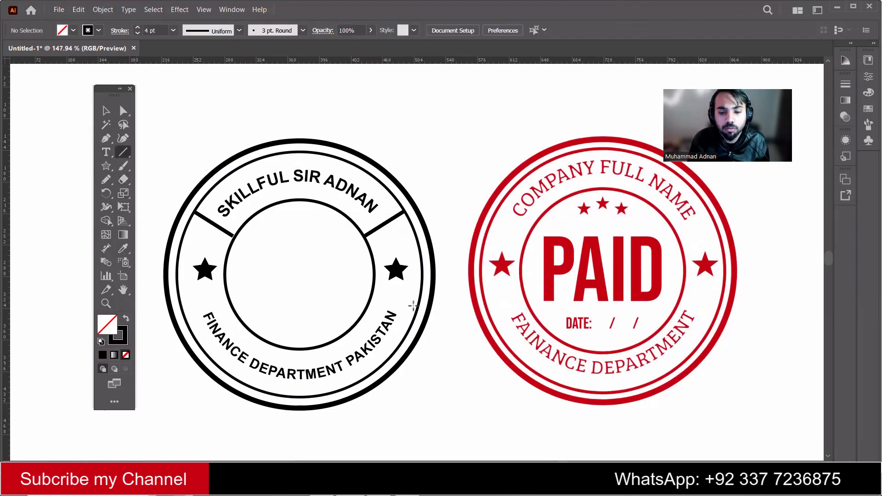
left_click_drag(417, 300, 374, 292)
left_click(106, 110)
left_click(423, 375)
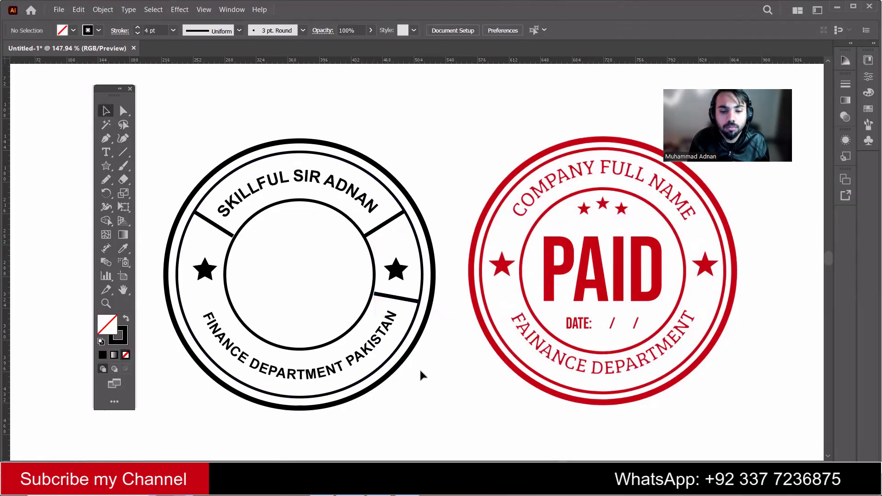
- Duplicate the lower-right divider line below the left star and reflect the copy about the vertical axis
left_click_drag(386, 298, 204, 302)
right_click(204, 302)
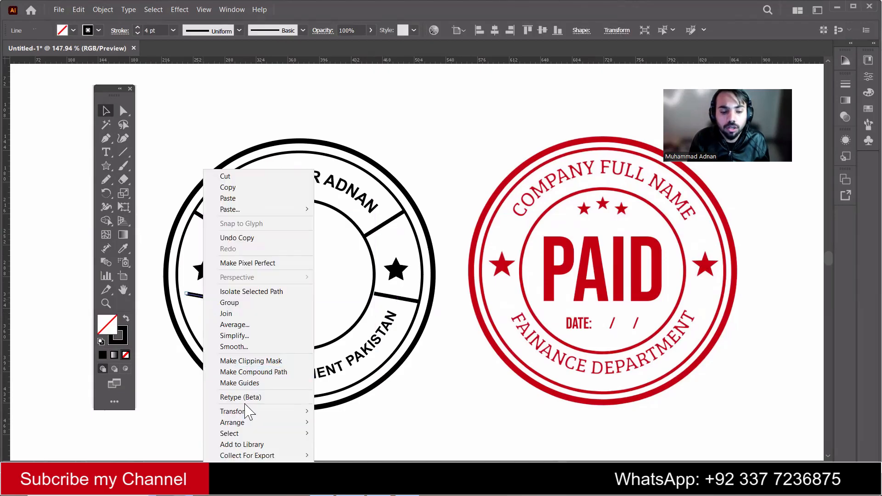
mouse_move(250, 412)
left_click(342, 361)
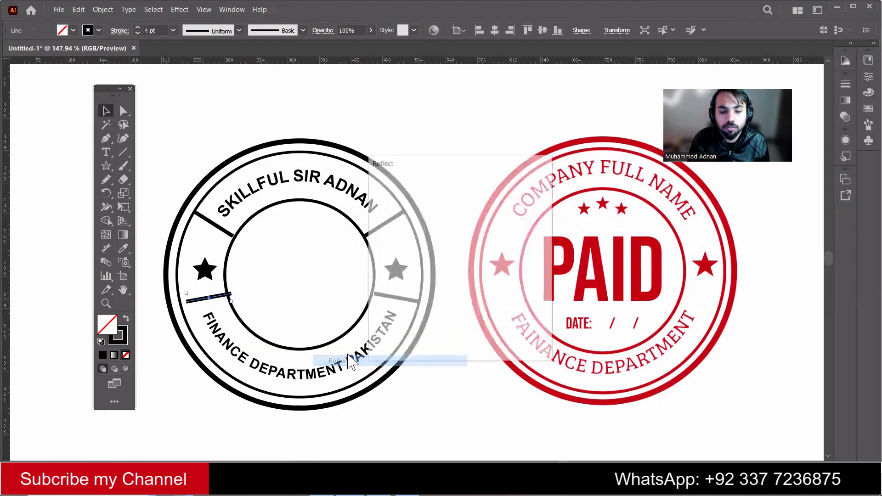
left_click(401, 219)
left_click(458, 342)
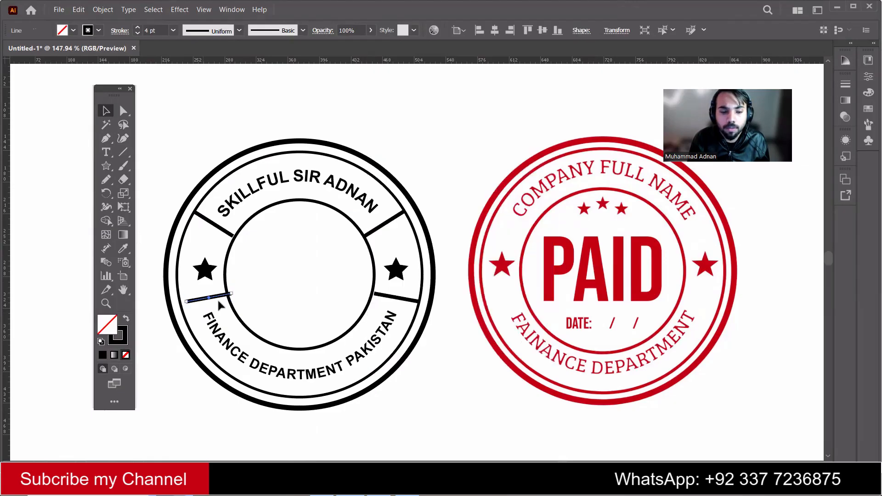
- Nudge the lower-left divider line left so that it spans the gap between the ring's two inner circles
key("Left")
key("Left")
key("Left")
key("Left")
key("Left")
key("Left")
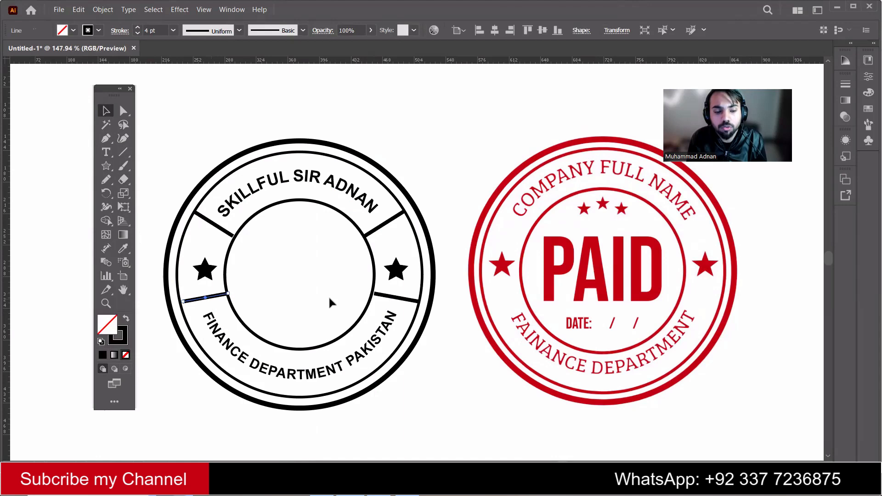
left_click(394, 121)
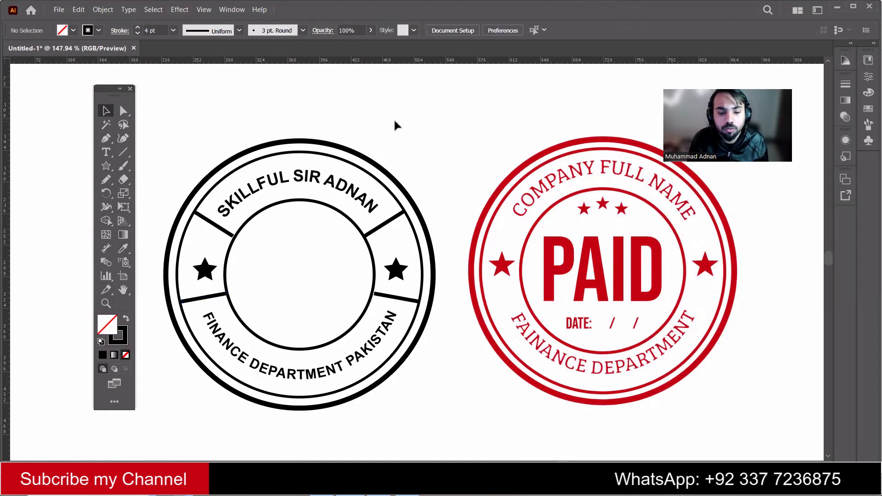
- Add the text "SSA" as a separate text object above the stamp
left_click(105, 152)
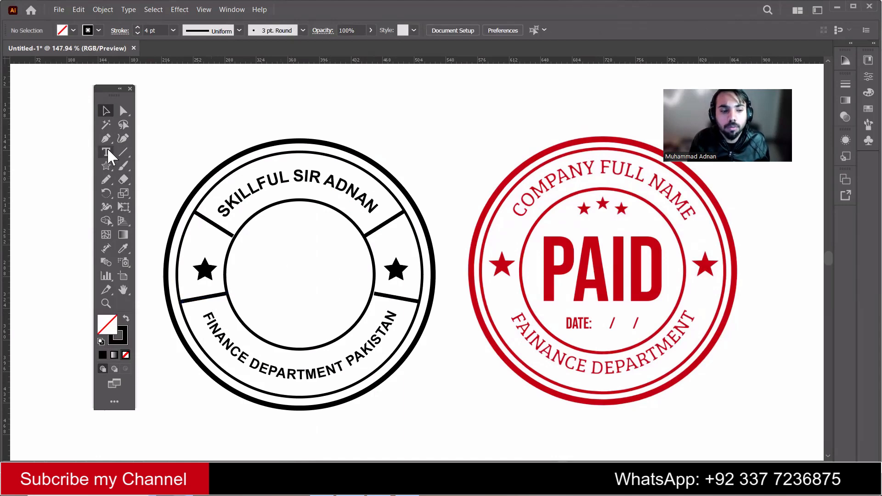
left_click(320, 124)
type("SSA")
key("Escape")
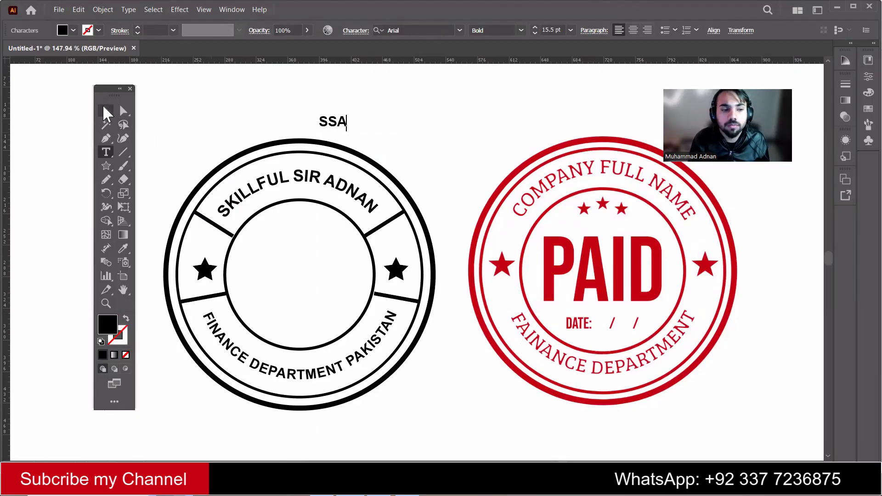
- Browse the available fonts for the "SSA" text
left_click(458, 31)
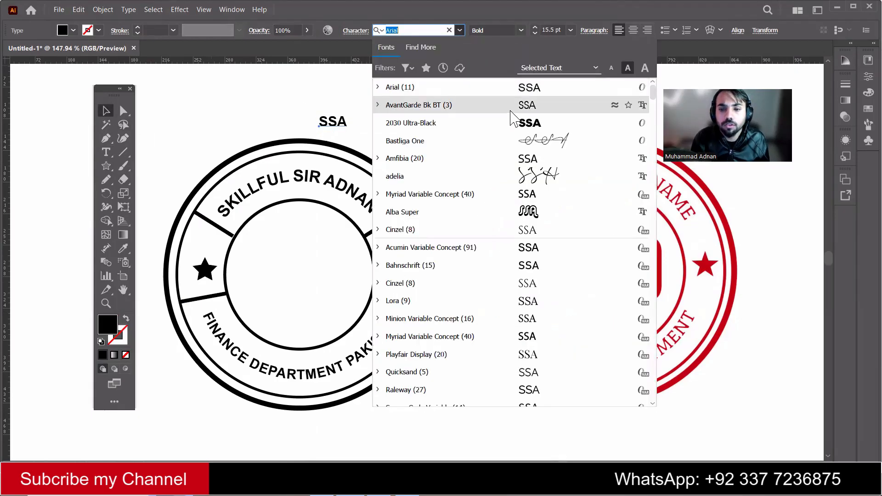
scroll(537, 211, "down", 10)
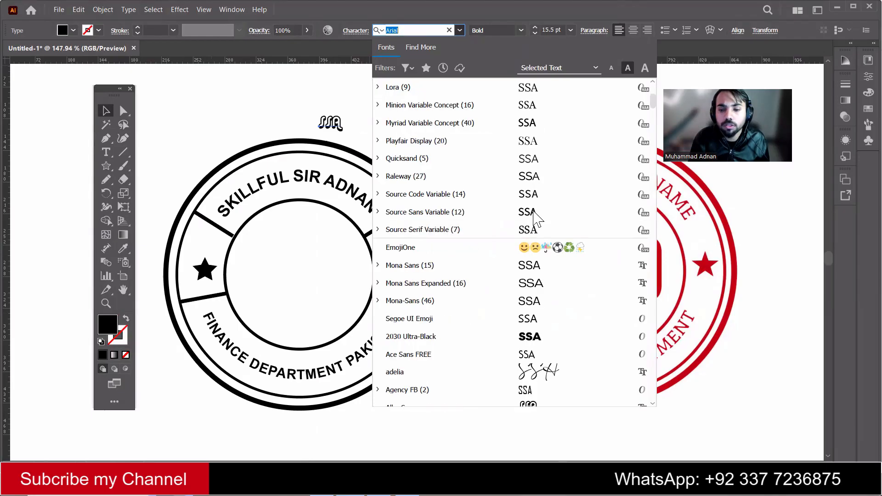